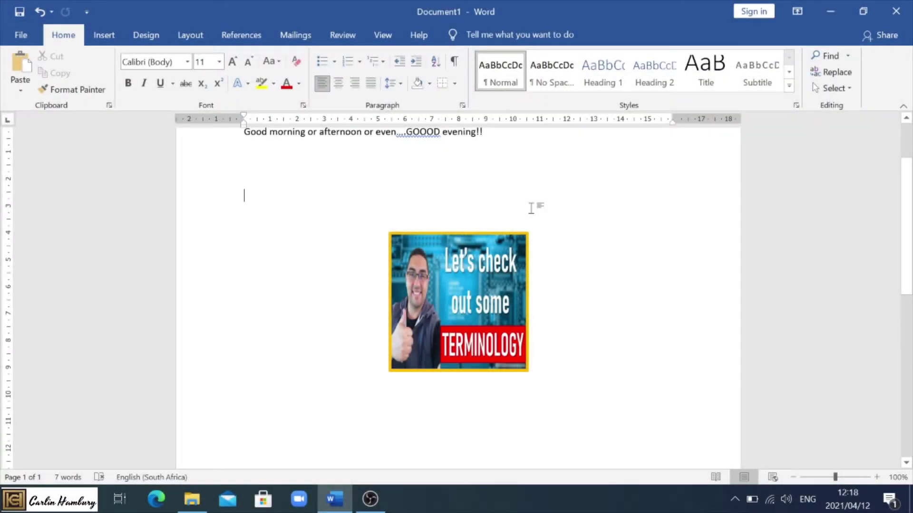
Delete the picture below the greeting and left-align the empty line beneath the greeting.
left_click(488, 270)
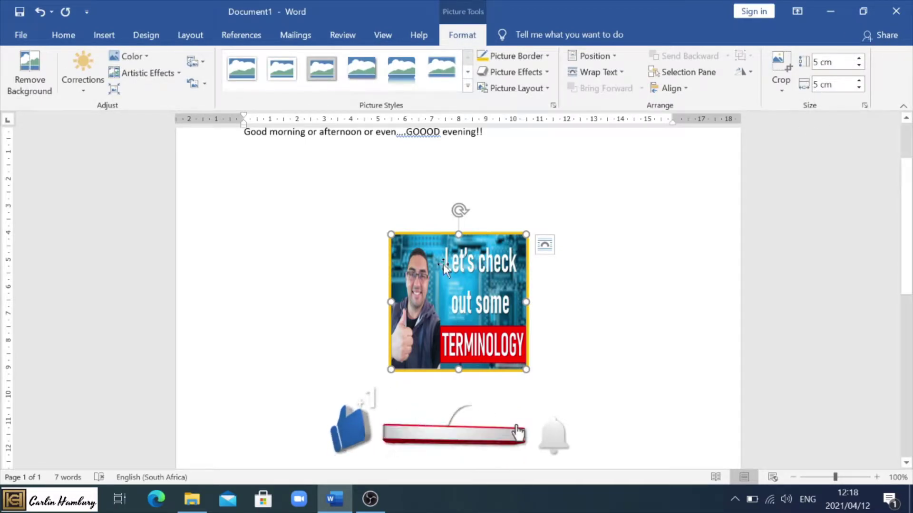
key("Delete")
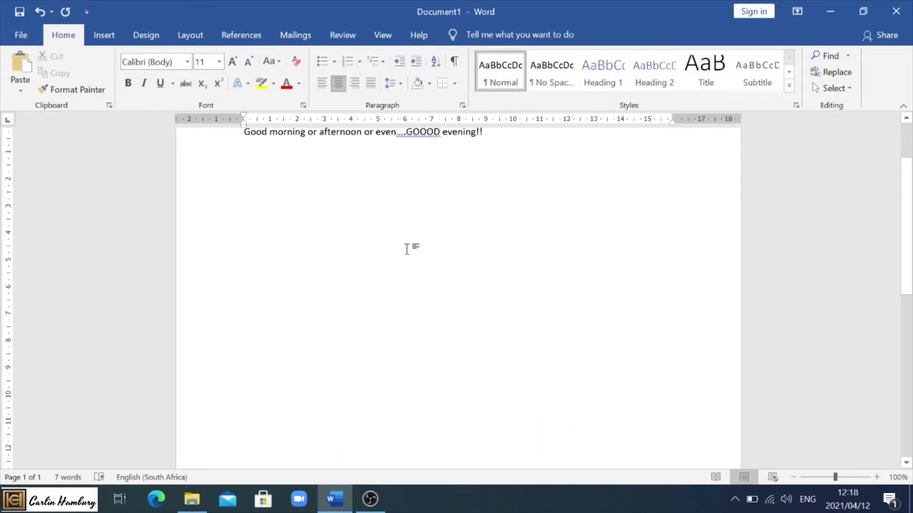
scroll(407, 249, "up", 2)
key("ctrl+l")
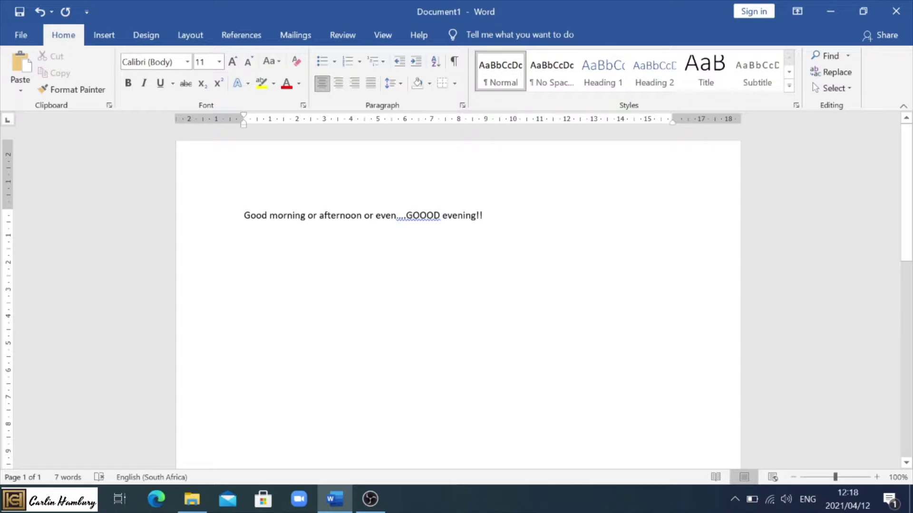
Draw an isosceles triangle about 6,67 cm by 6,35 cm just below the greeting line.
left_click(110, 39)
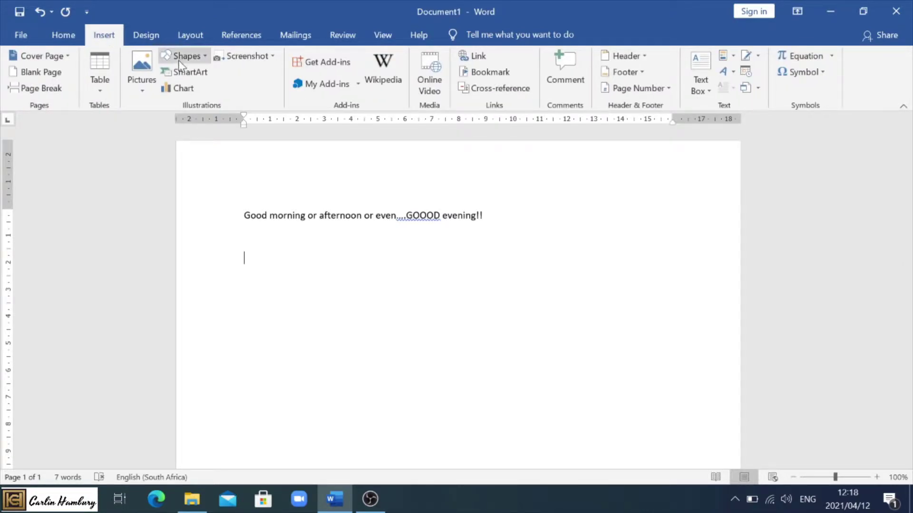
left_click(206, 57)
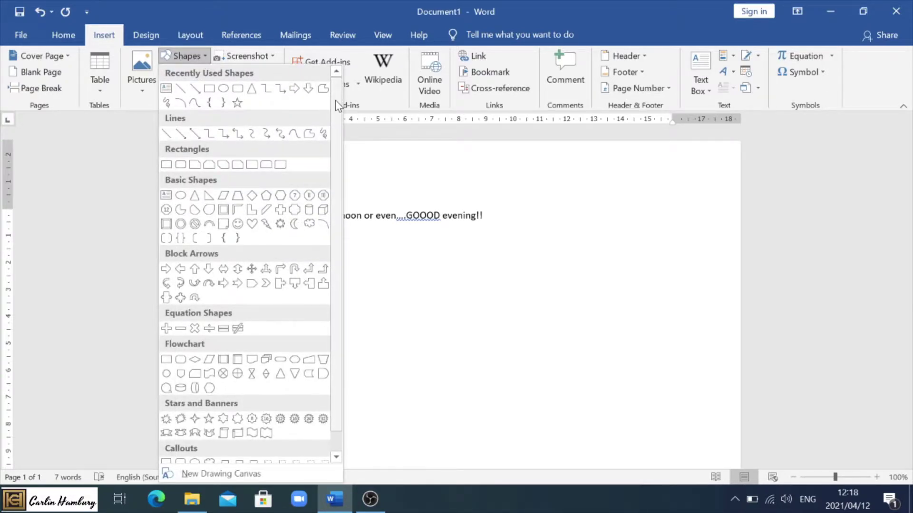
scroll(337, 128, "down", 1)
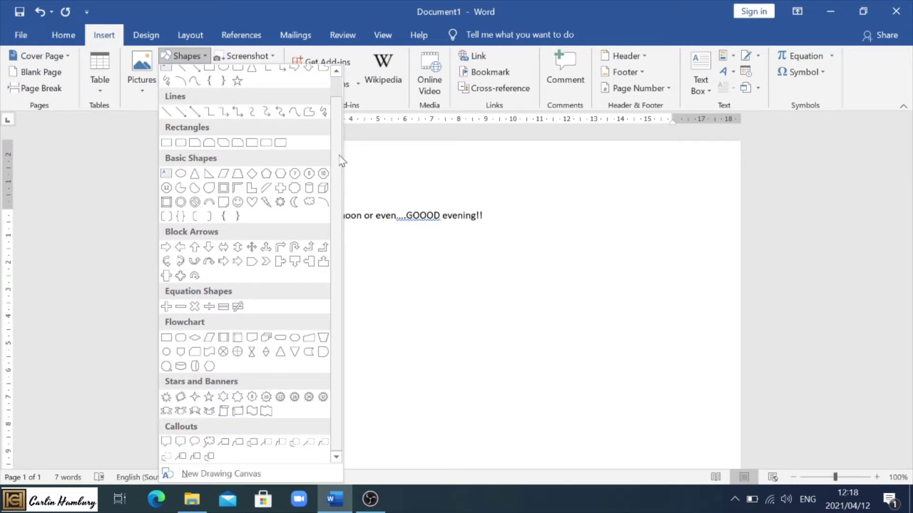
left_click(194, 175)
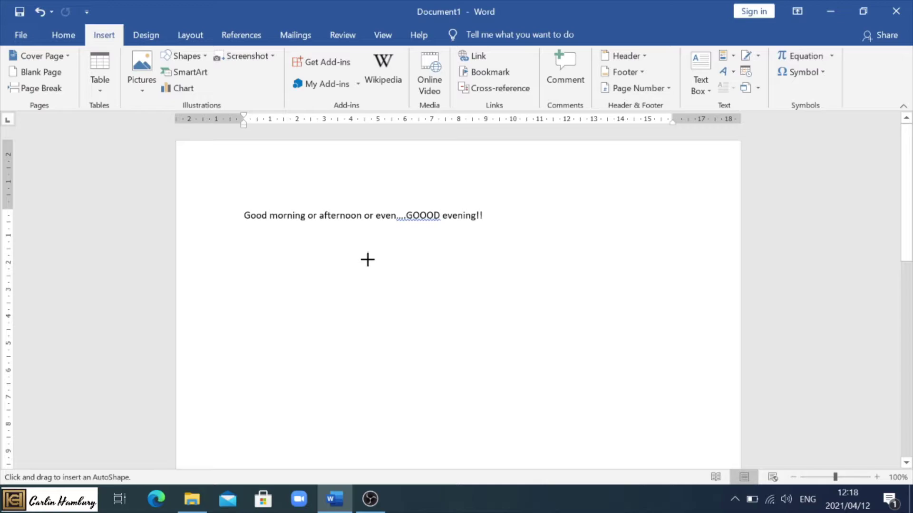
left_click_drag(367, 259, 538, 438)
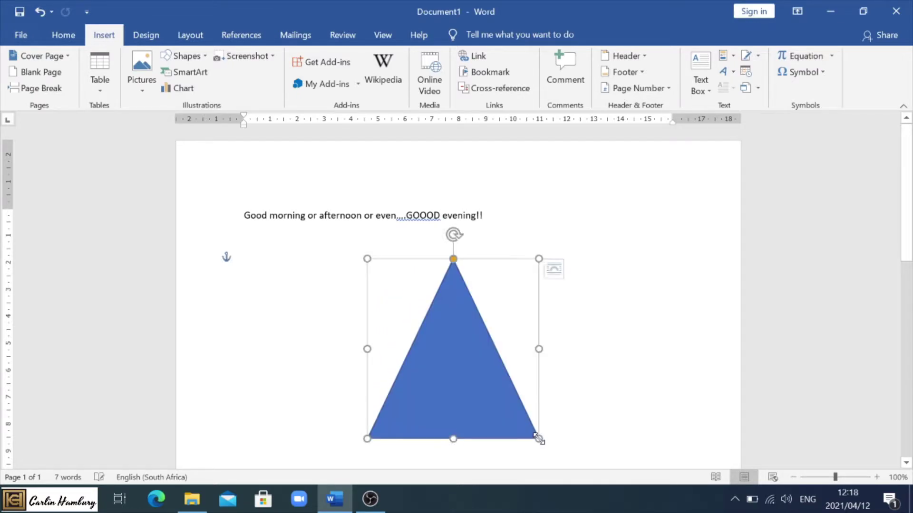
mouse_move(481, 399)
left_mouse_down()
mouse_move(389, 363)
mouse_move(542, 296)
mouse_move(389, 424)
mouse_move(580, 351)
left_mouse_up()
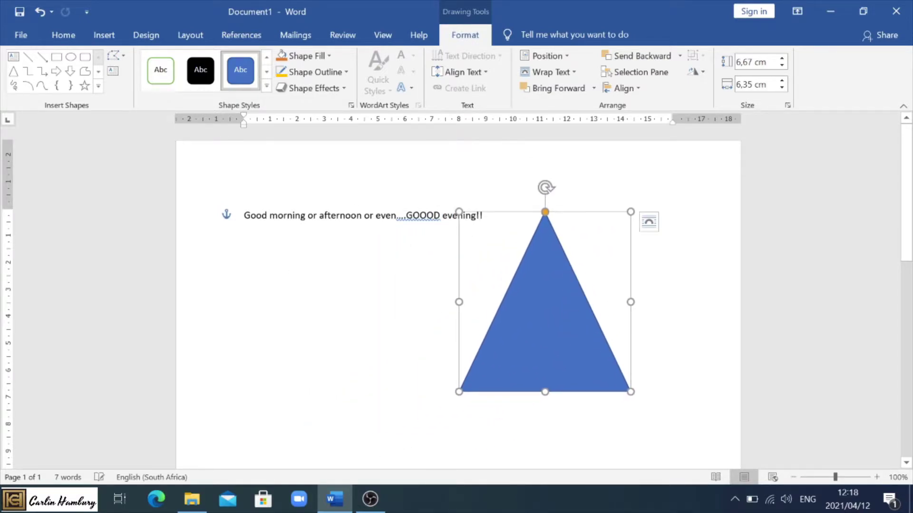
Move the triangle right so its apex sits beside the end of the greeting line.
left_click_drag(552, 213, 555, 346)
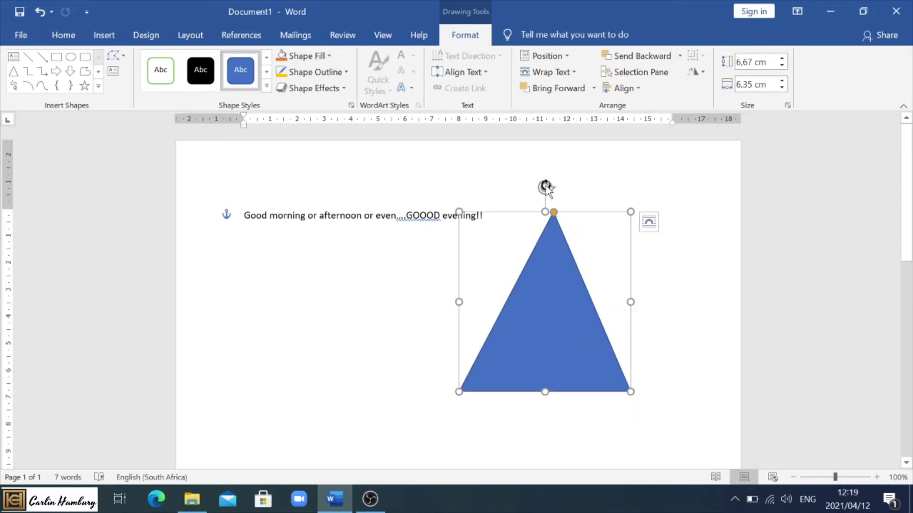
left_click_drag(545, 187, 546, 233)
Give the triangle a solid dark gold fill in Format Shape, replacing the blue.
right_click(550, 244)
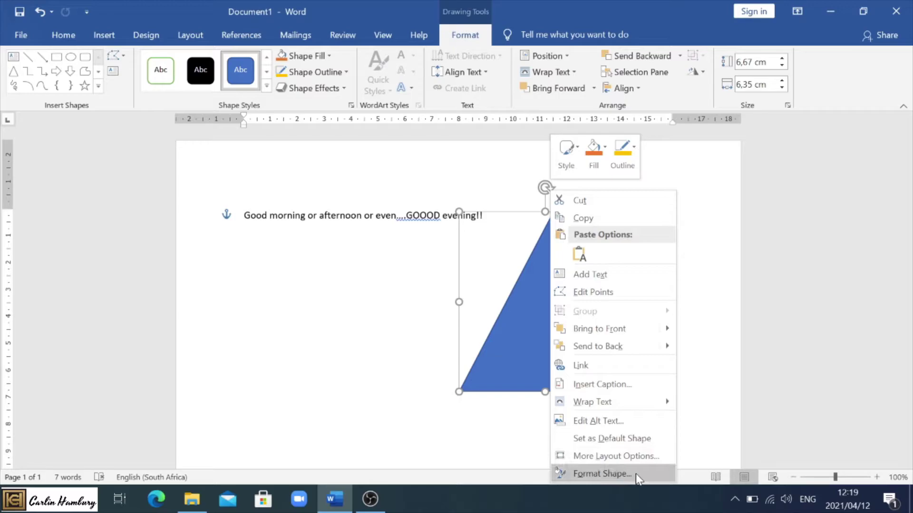
left_click(636, 475)
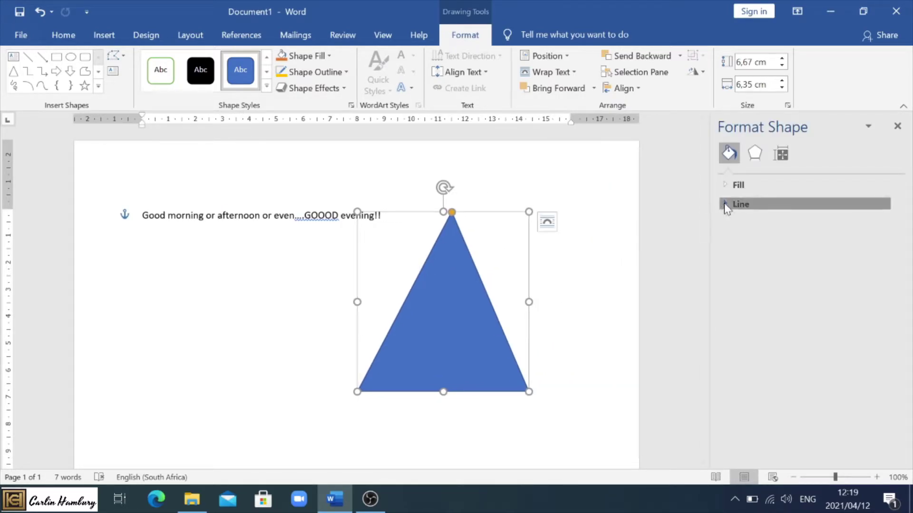
left_click(723, 203)
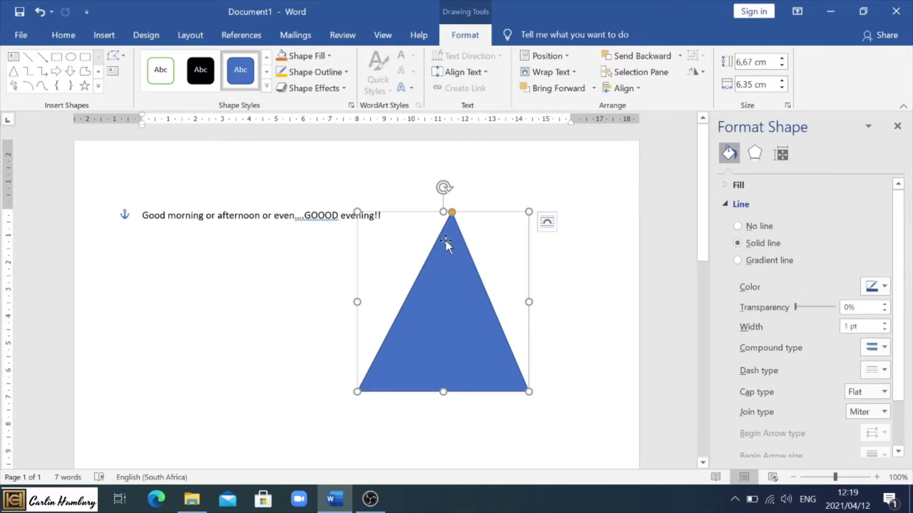
left_click(728, 184)
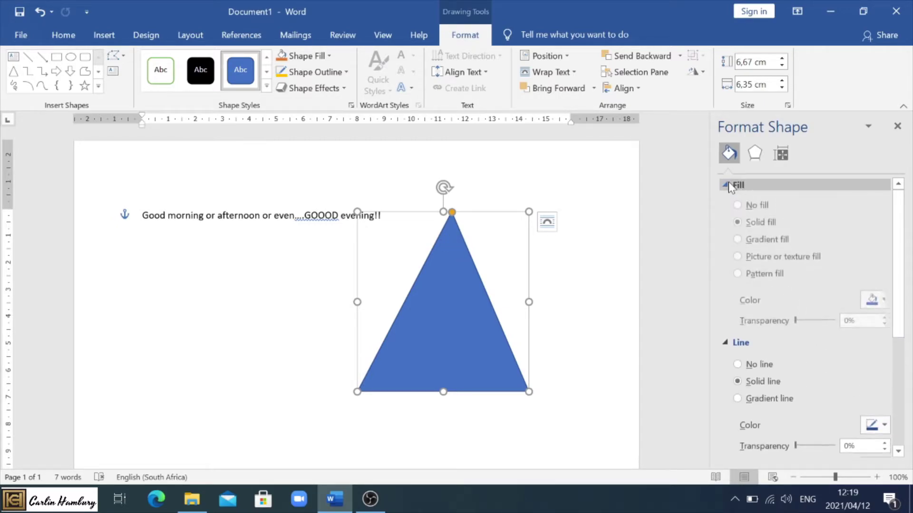
left_click(744, 206)
left_click(751, 224)
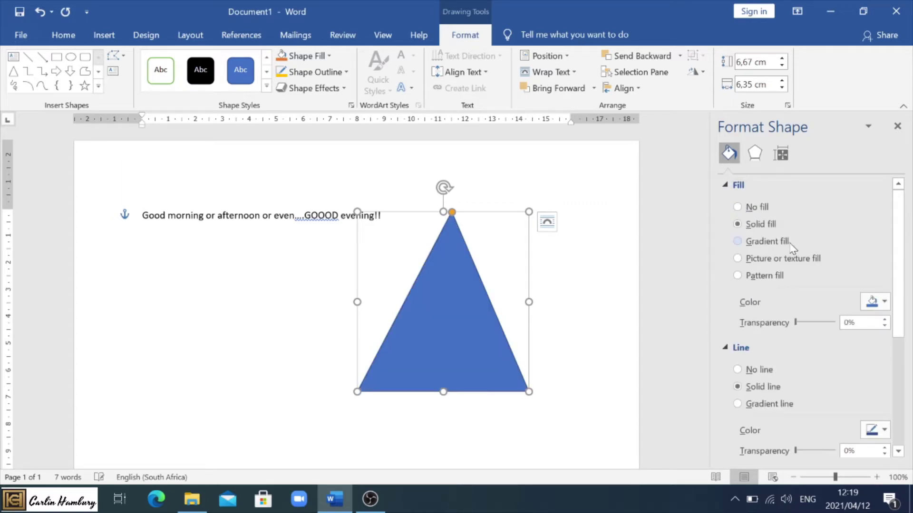
left_click(873, 302)
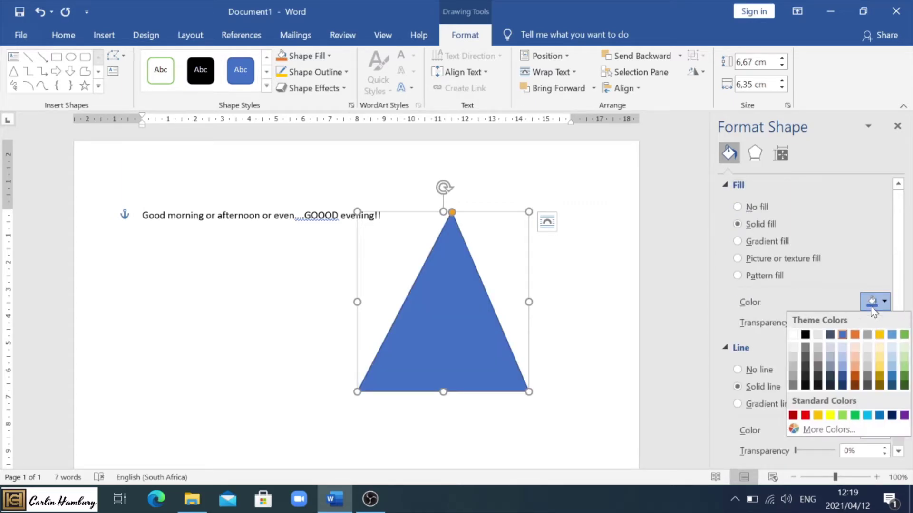
left_click(879, 377)
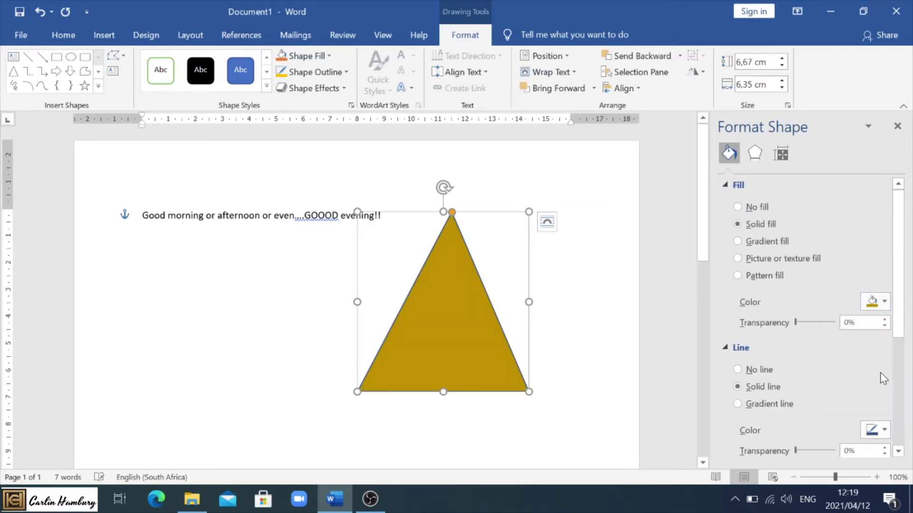
left_click(897, 126)
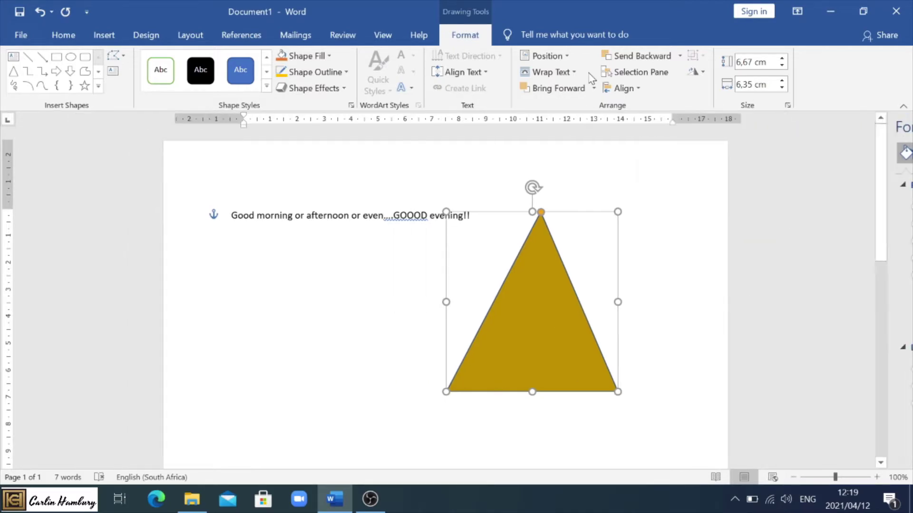
Draw a small blue circle, about 2,59 cm by 2,66 cm, inside the triangle's lower half.
left_click(109, 36)
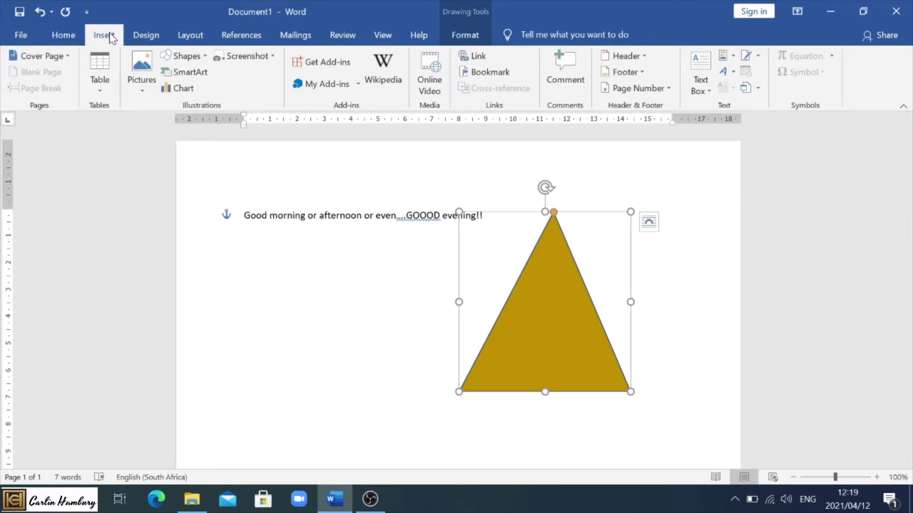
left_click(198, 58)
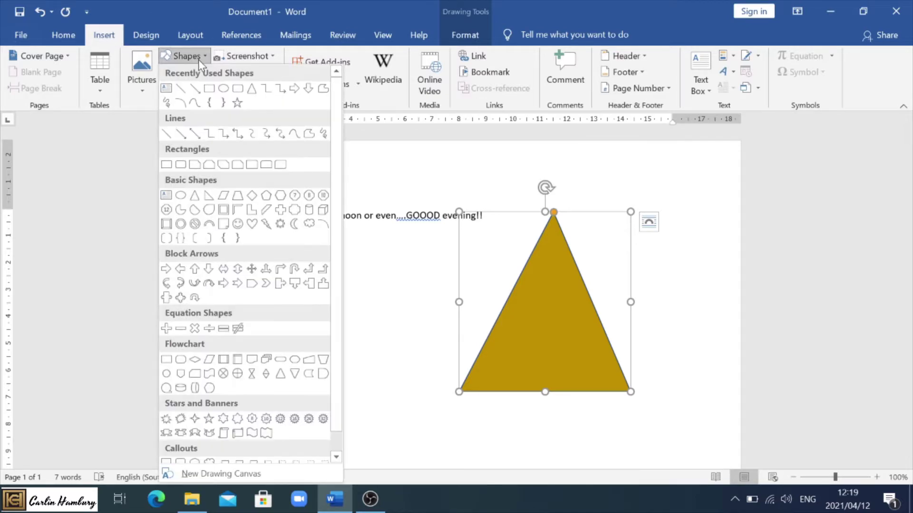
left_click(223, 88)
mouse_move(305, 258)
left_mouse_down()
mouse_move(345, 286)
mouse_move(356, 318)
mouse_move(378, 328)
left_mouse_up()
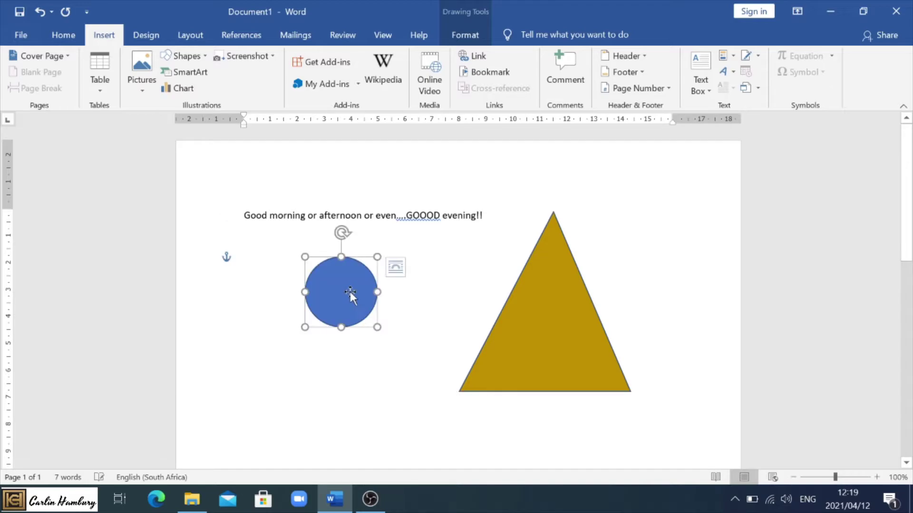
mouse_move(351, 294)
left_mouse_down()
mouse_move(466, 308)
mouse_move(568, 351)
mouse_move(551, 338)
left_mouse_up()
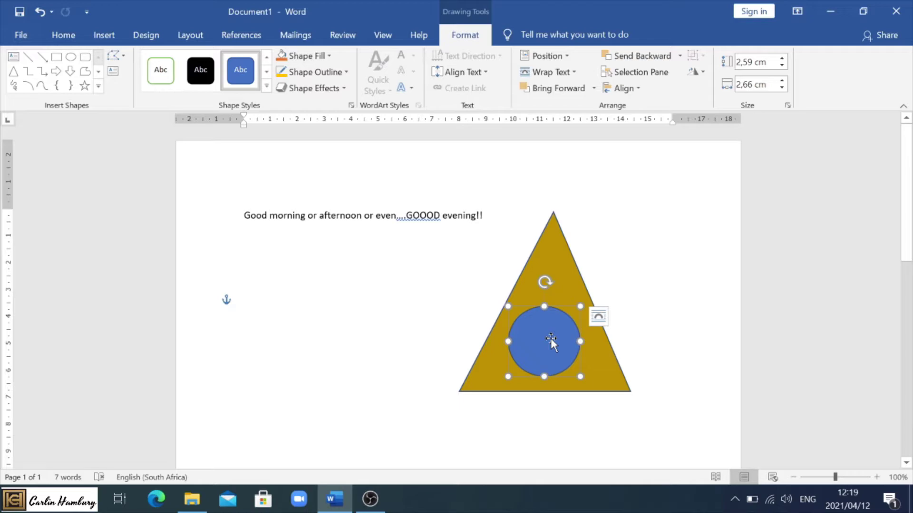
left_click(104, 35)
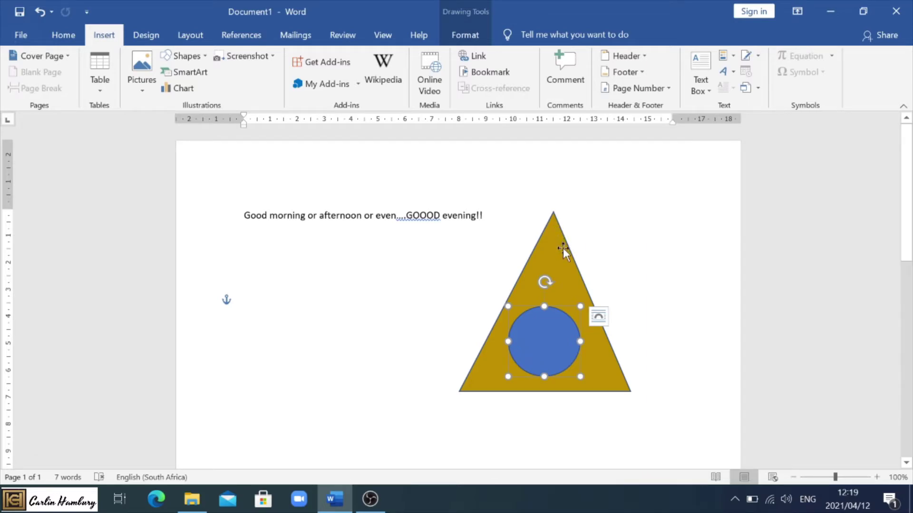
left_click(670, 215)
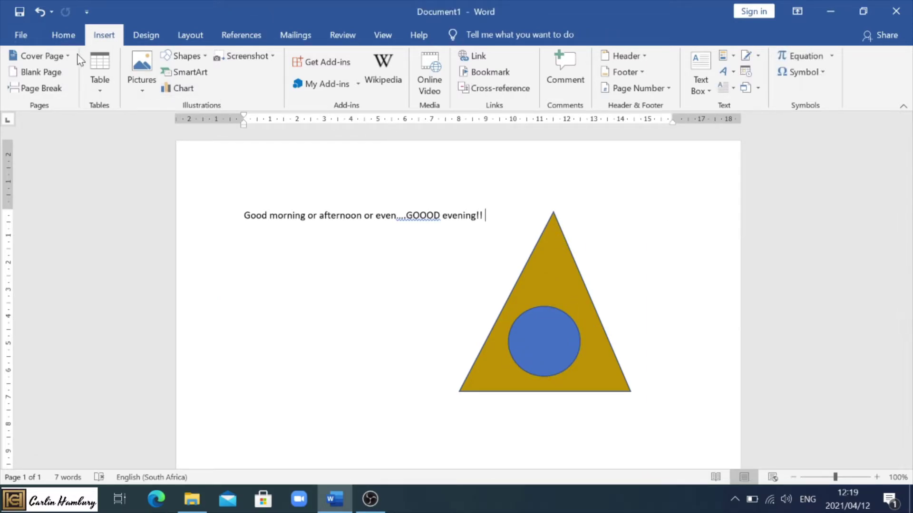
left_click(544, 325)
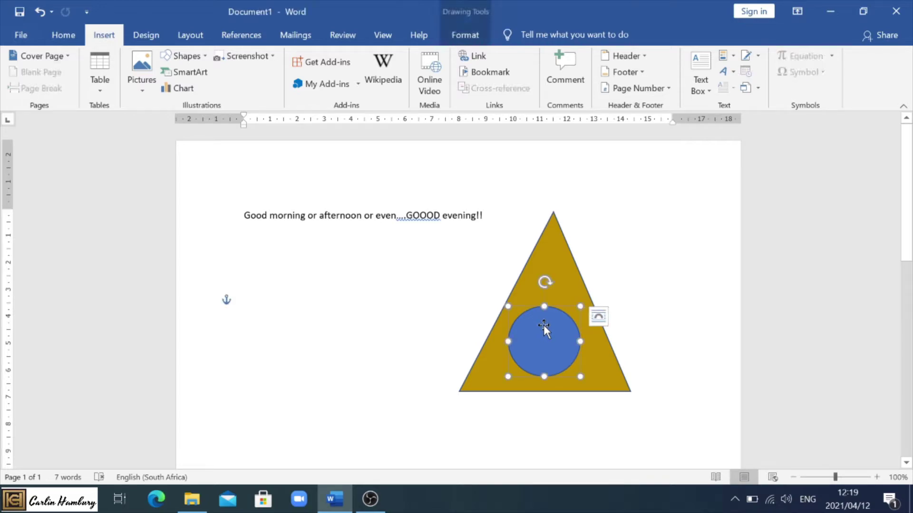
left_click(476, 32)
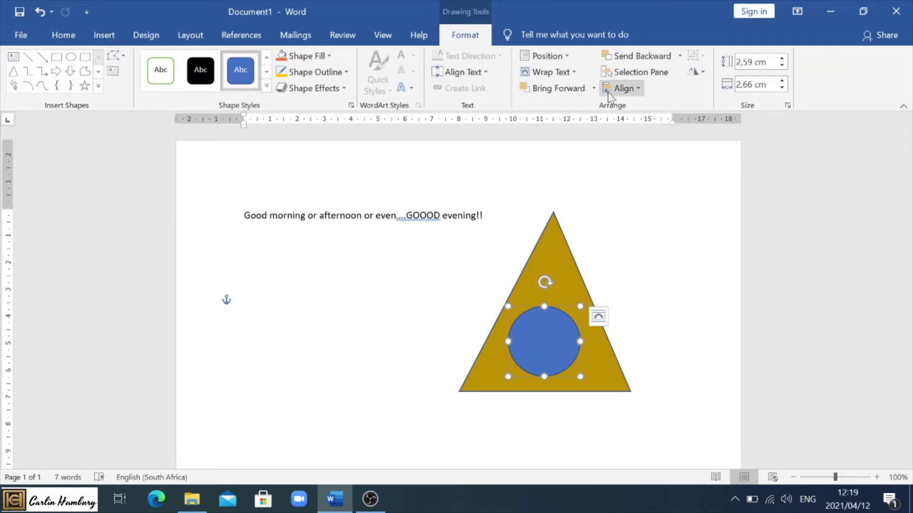
left_click(329, 57)
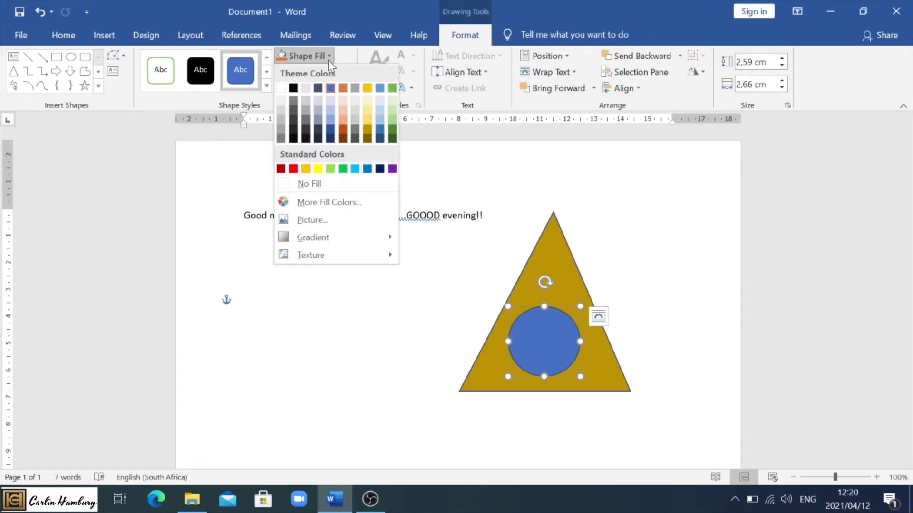
left_click(329, 61)
left_click(345, 73)
left_click(344, 80)
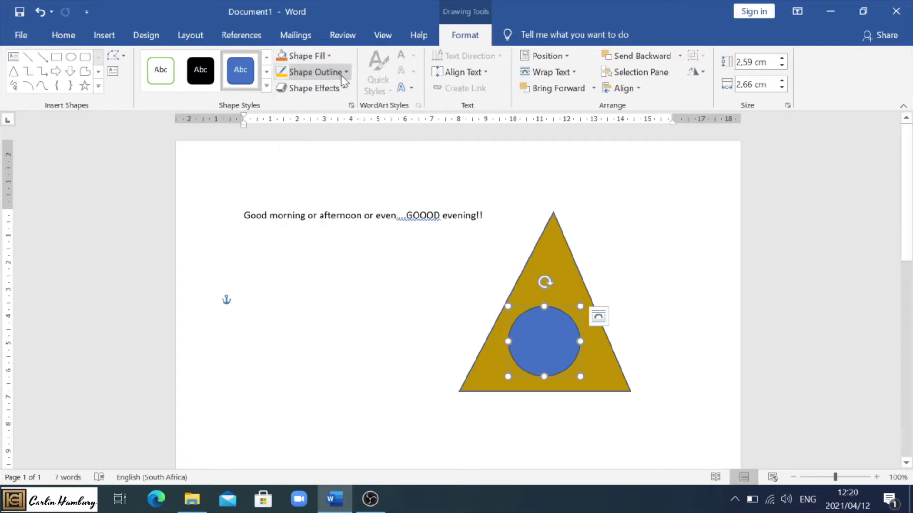
left_click(343, 88)
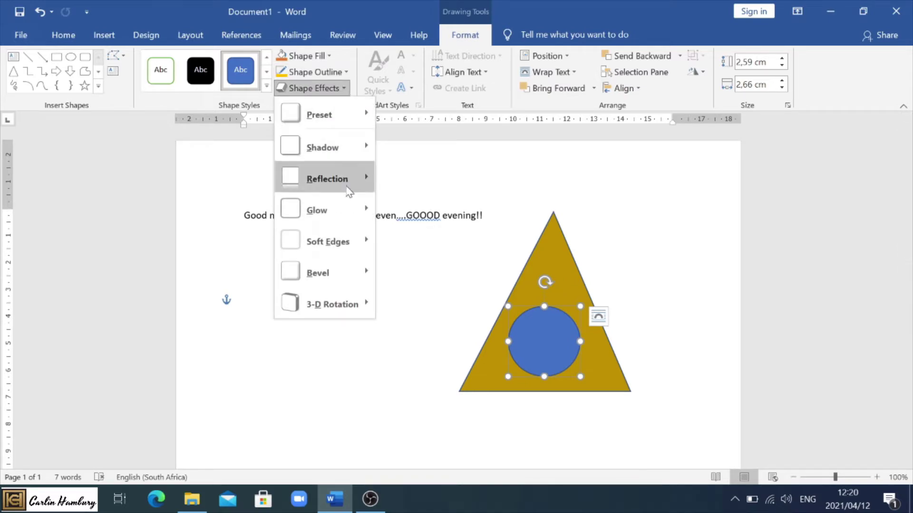
left_click(344, 88)
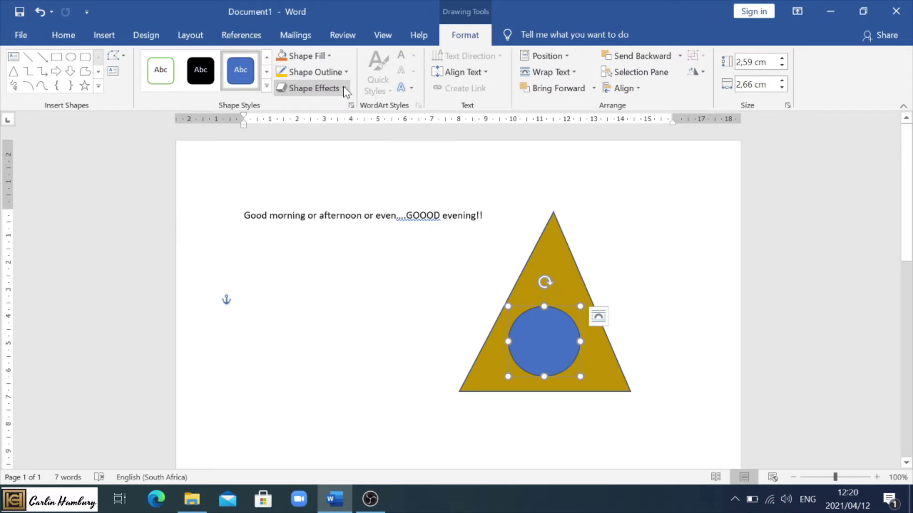
left_click(267, 72)
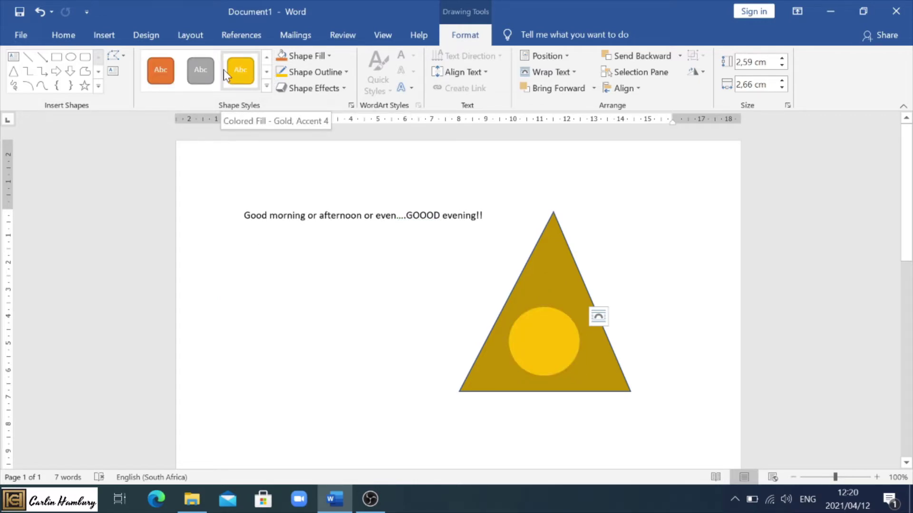
left_click(267, 72)
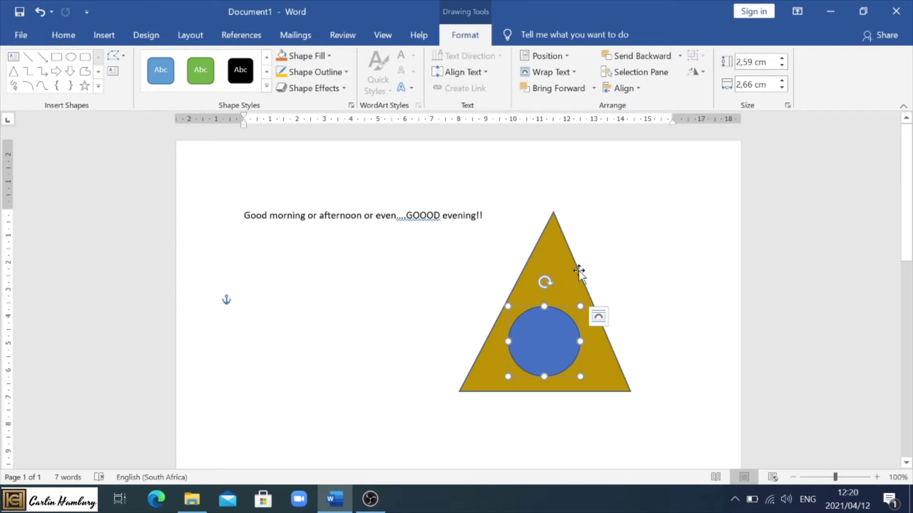
Draw a 6,83 cm by 5,27 cm lightning bolt across the gold triangle and circle.
left_click(109, 35)
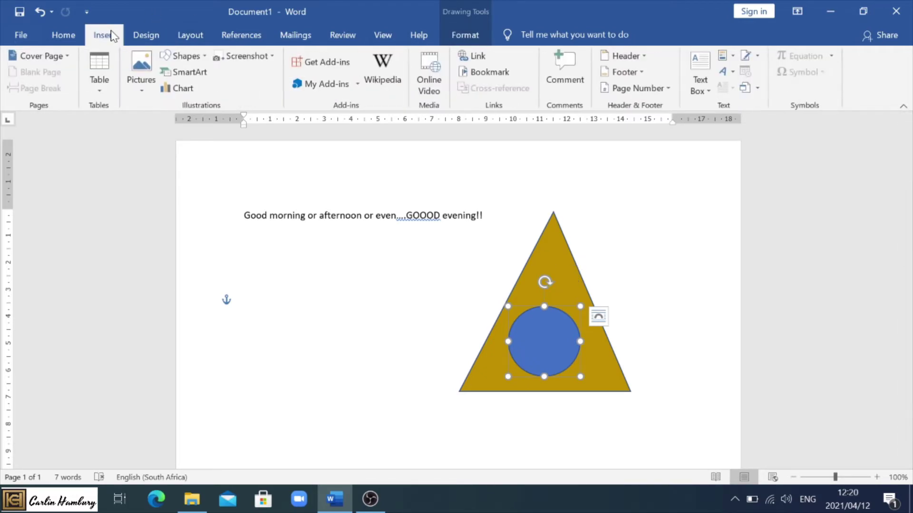
left_click(198, 57)
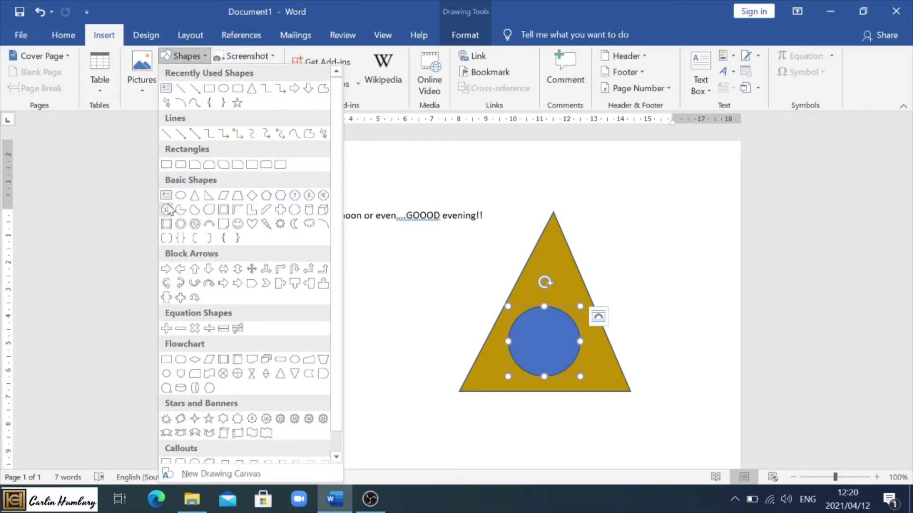
left_click(266, 225)
mouse_move(295, 257)
left_mouse_down()
mouse_move(371, 393)
mouse_move(414, 436)
mouse_move(436, 442)
left_mouse_up()
left_click_drag(363, 312, 546, 292)
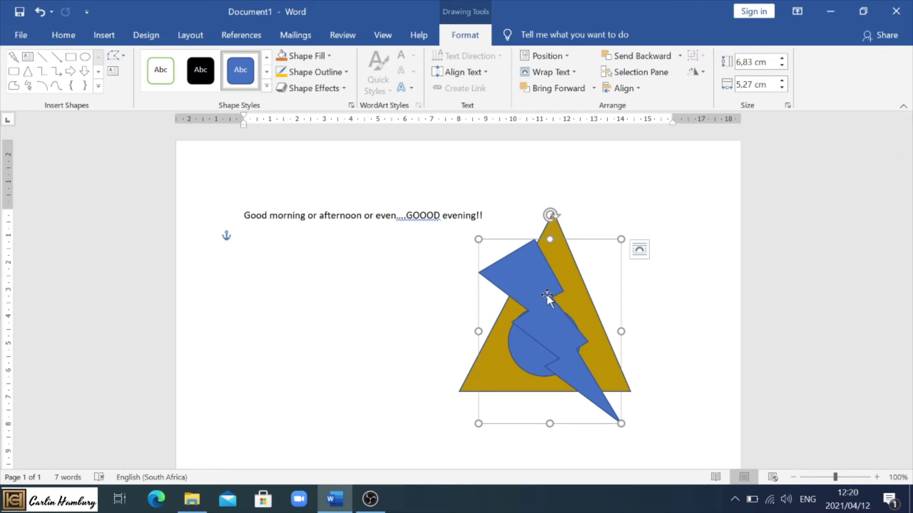
mouse_move(547, 295)
left_mouse_down()
mouse_move(628, 235)
mouse_move(564, 265)
mouse_move(541, 304)
mouse_move(590, 273)
mouse_move(606, 275)
mouse_move(553, 297)
left_mouse_up()
left_click(563, 303)
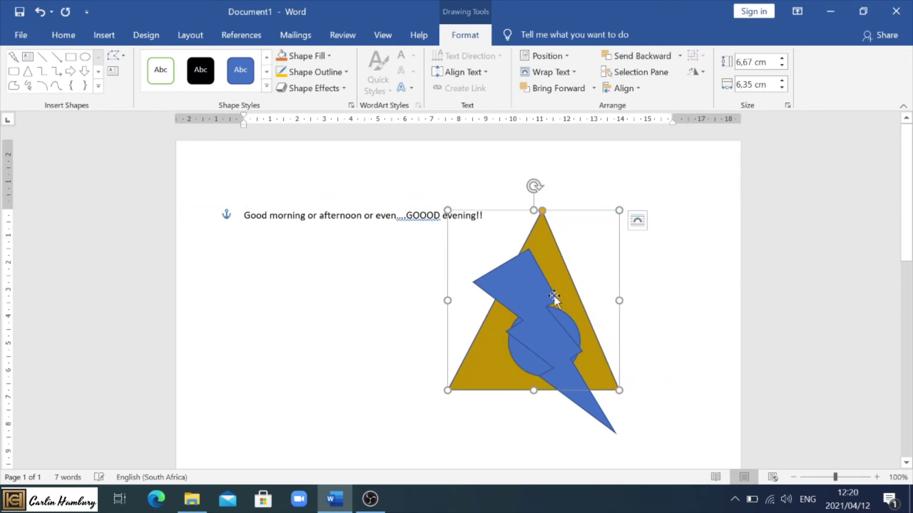
Group the triangle, lightning bolt and circle into one 8,26 cm by 6,35 cm object, shifted right.
left_click(539, 298, "shift")
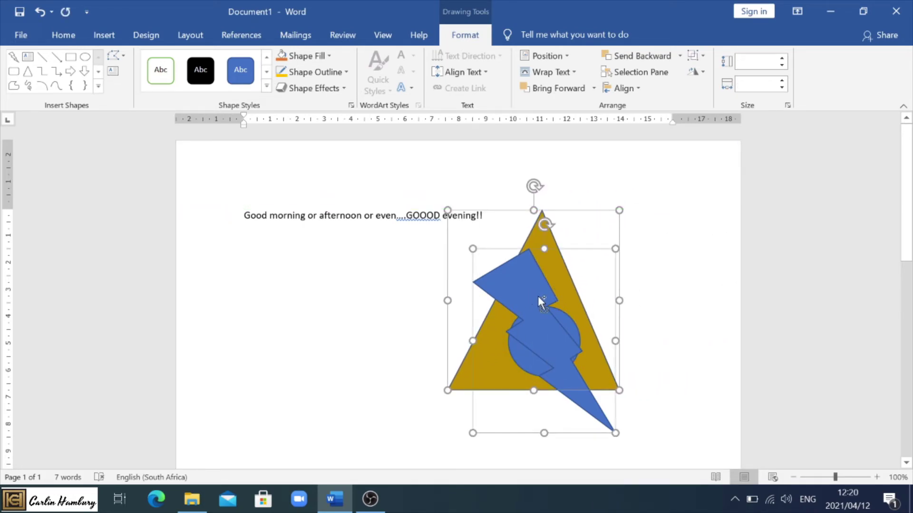
left_click(561, 319, "shift")
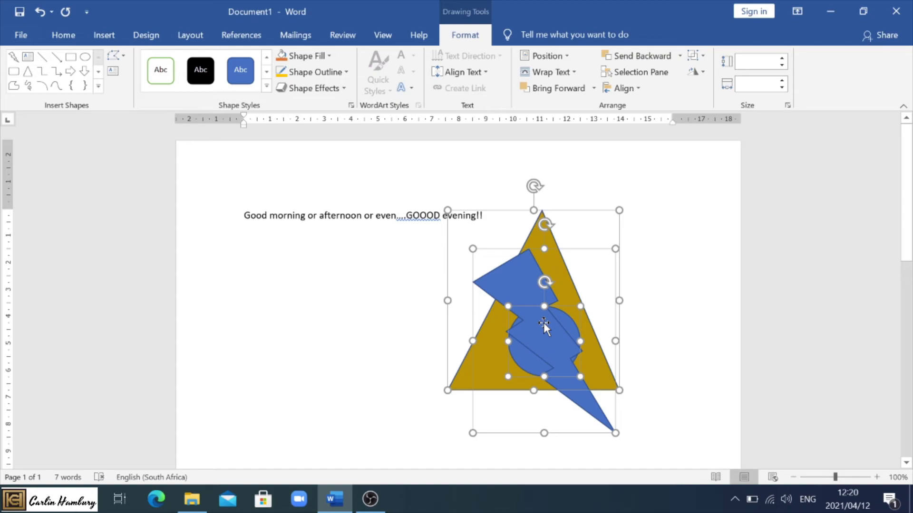
left_click_drag(544, 323, 519, 327)
right_click(547, 329)
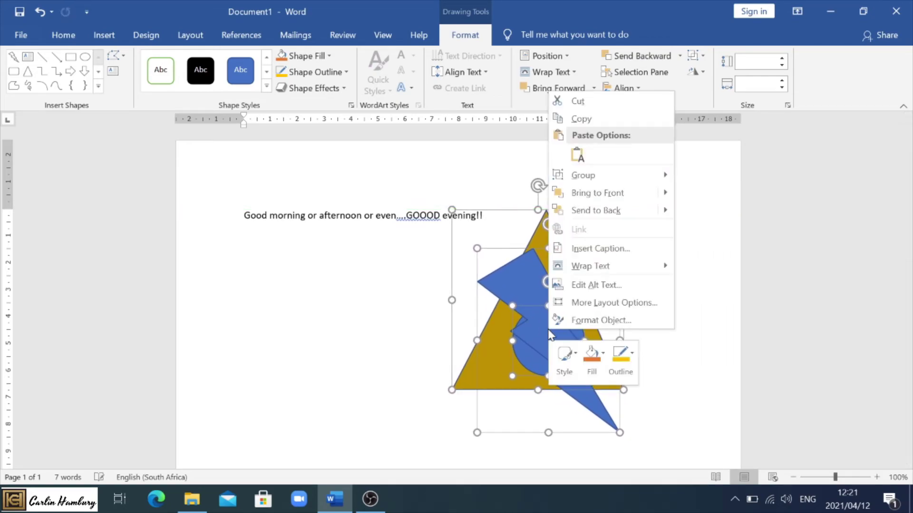
mouse_move(603, 176)
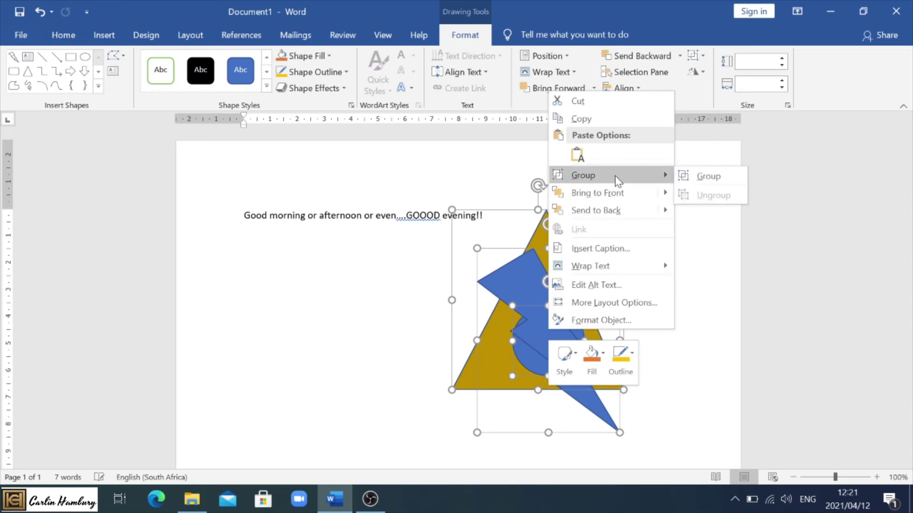
left_click(731, 183)
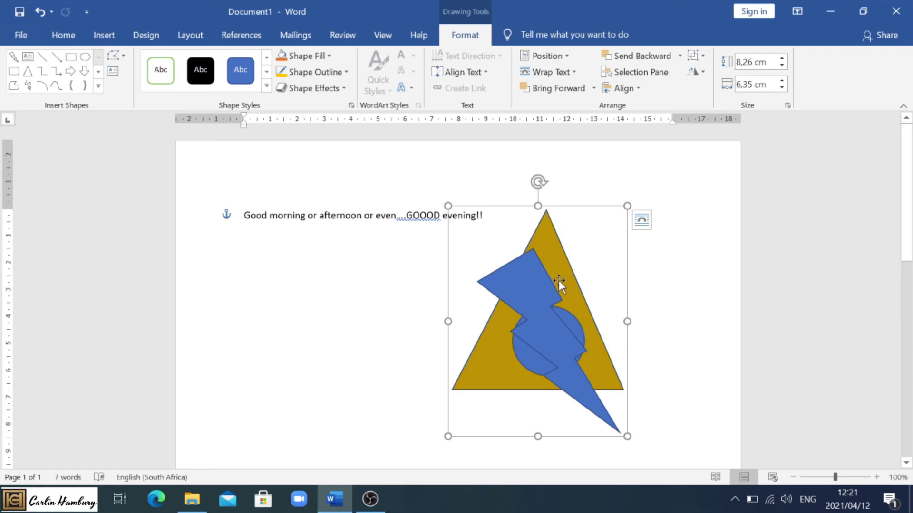
left_click_drag(559, 280, 592, 267)
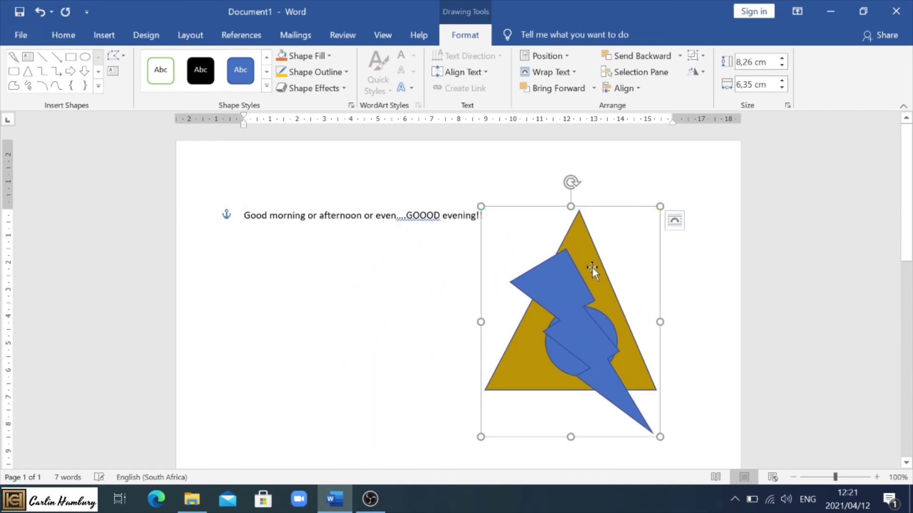
Ungroup the shapes, putting the circle left of the triangle and the bolt on its left edge.
right_click(592, 267)
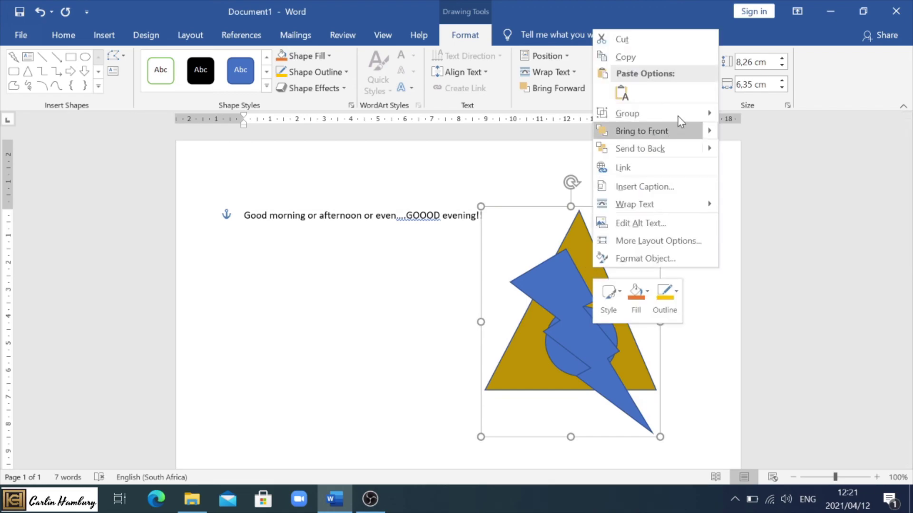
mouse_move(680, 116)
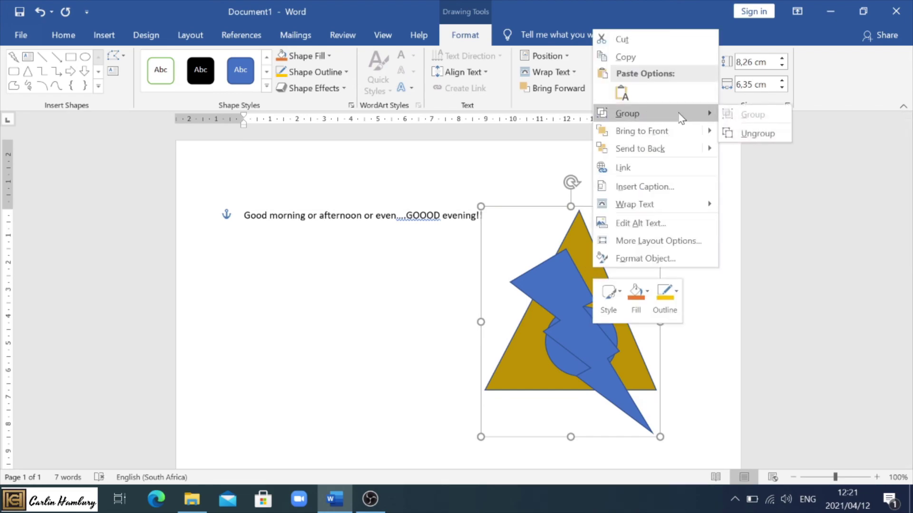
left_click(737, 135)
left_click(245, 258)
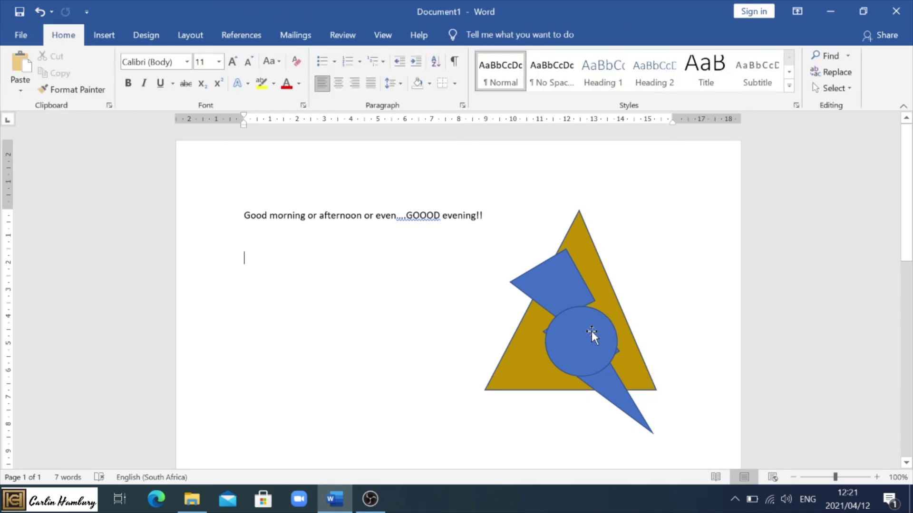
left_click_drag(591, 331, 423, 324)
left_click_drag(540, 301, 473, 278)
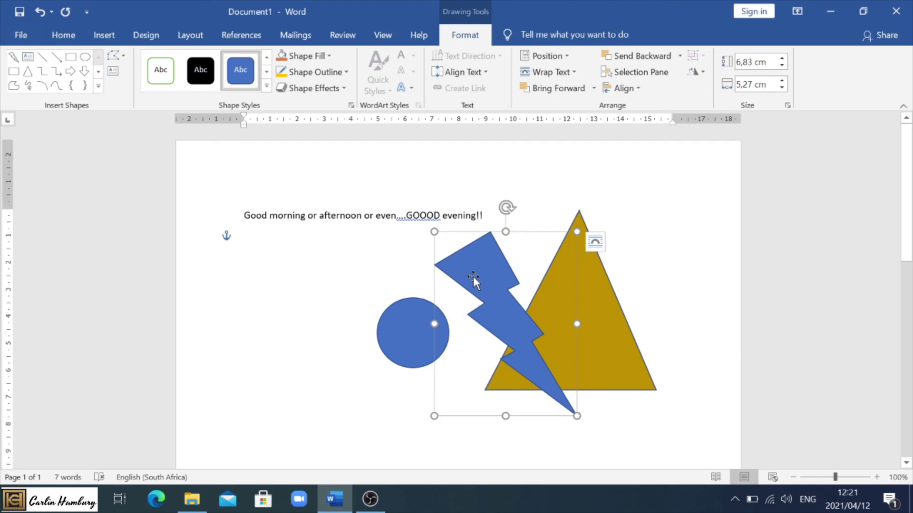